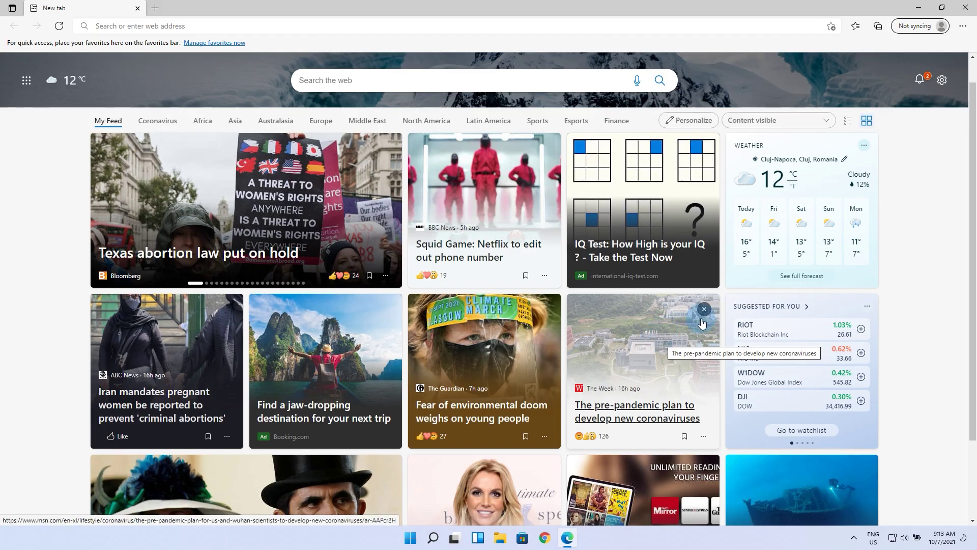
Check the About Microsoft Edge page, which shows Edge up to date at version 94.0.992.38.
{"action": "left_click", "coordinate": [963, 26]}
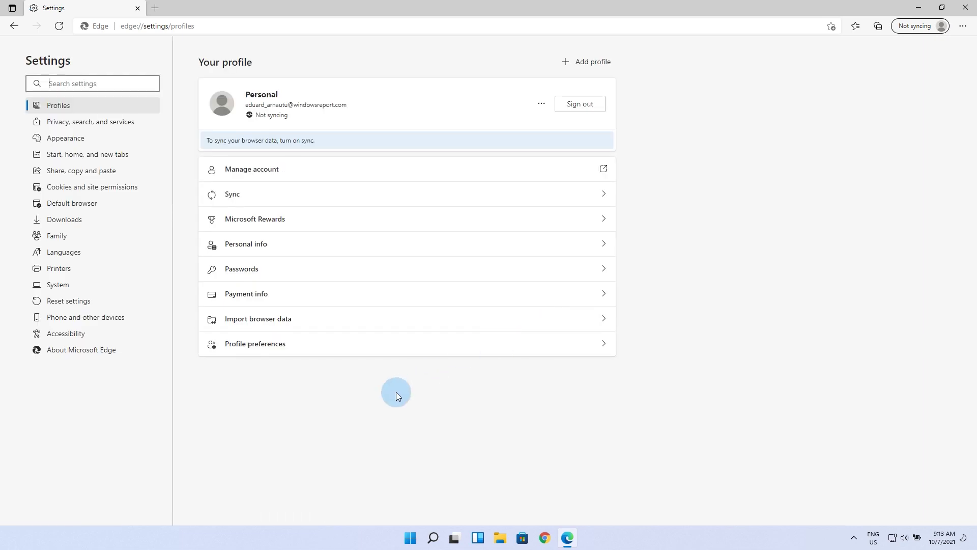
{"action": "left_click", "coordinate": [54, 351]}
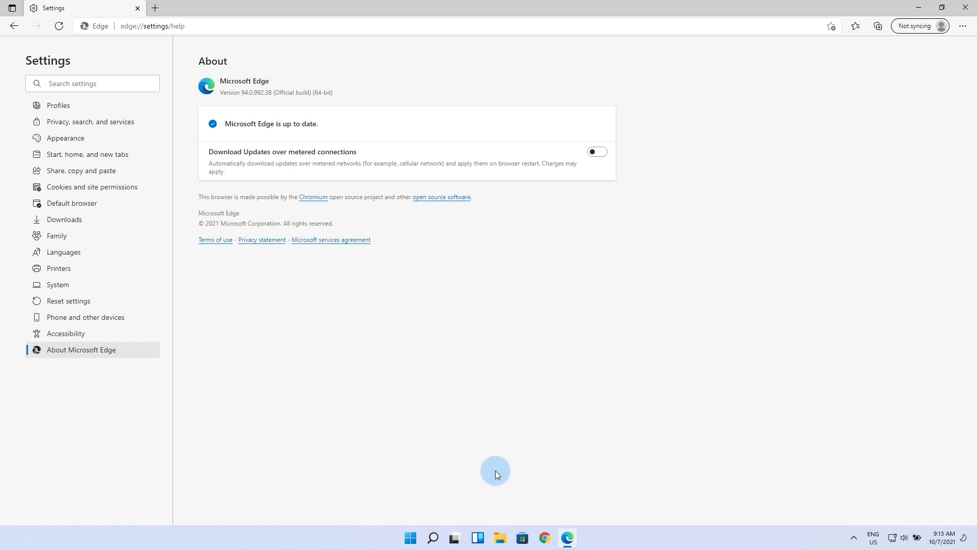
Restore Edge settings to their default values from Reset settings and confirm the reset.
{"action": "left_click", "coordinate": [85, 300]}
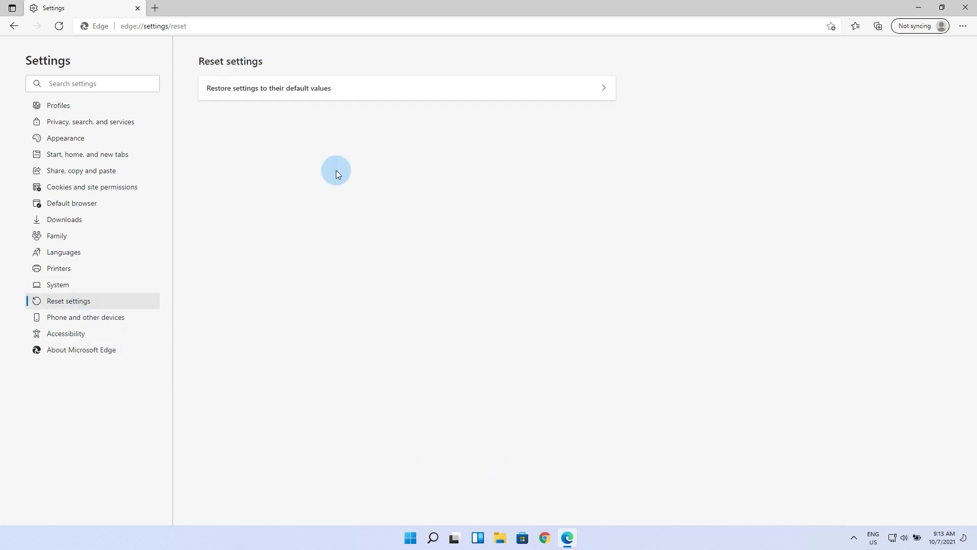
{"action": "left_click", "coordinate": [250, 90]}
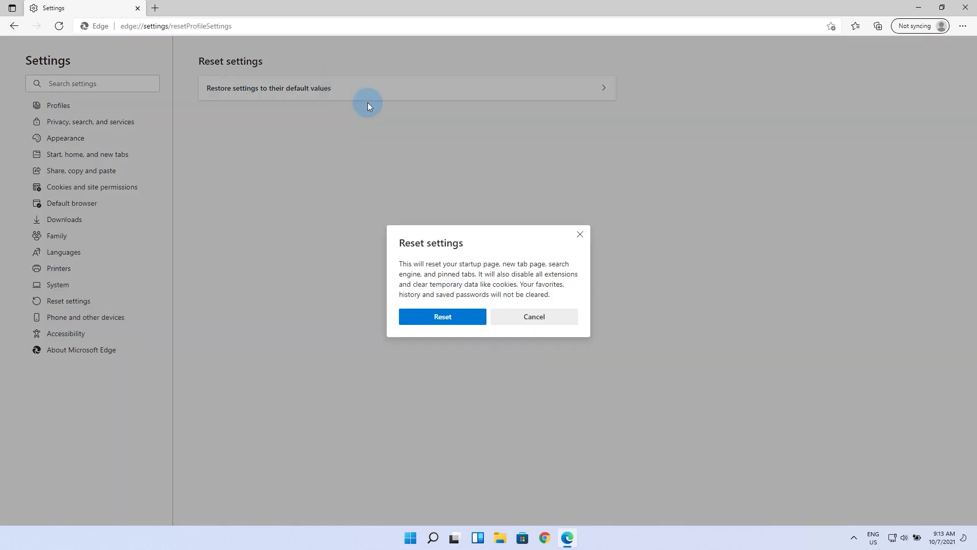
{"action": "left_click", "coordinate": [447, 321]}
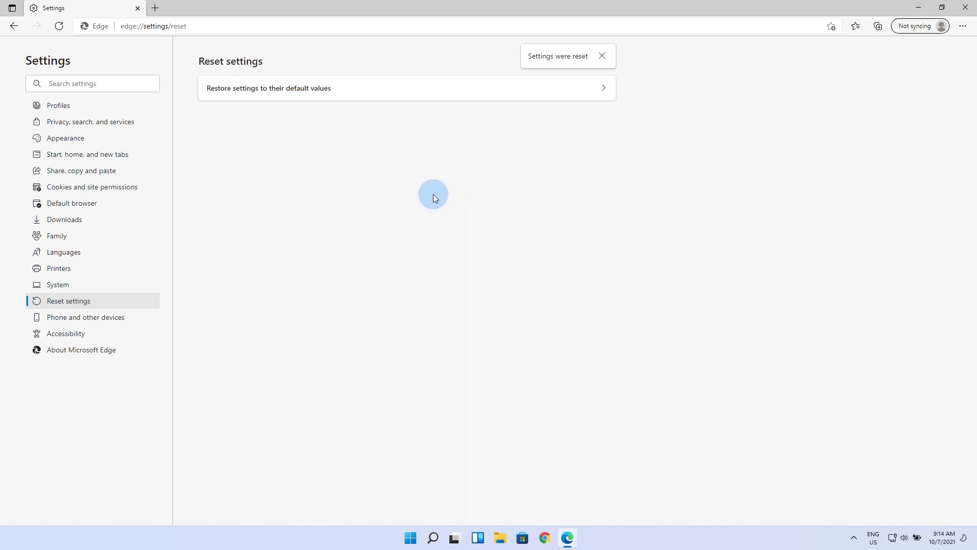
Clear Edge browsing data for the last hour from Privacy, search, and services.
{"action": "left_click", "coordinate": [88, 121]}
{"action": "scroll", "coordinate": [690, 152], "scroll_direction": "down", "scroll_amount": 5}
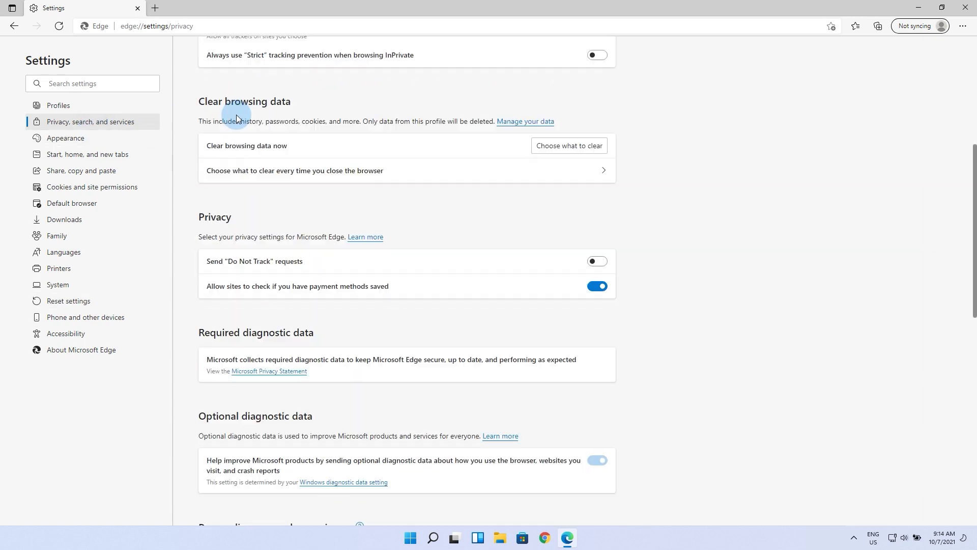
{"action": "scroll", "coordinate": [237, 117], "scroll_direction": "up", "scroll_amount": 2}
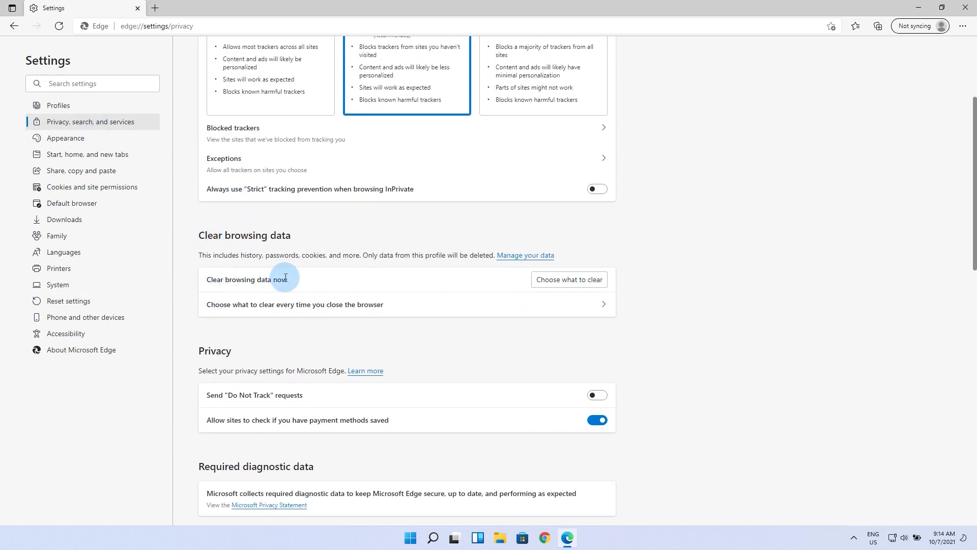
{"action": "left_click", "coordinate": [557, 279]}
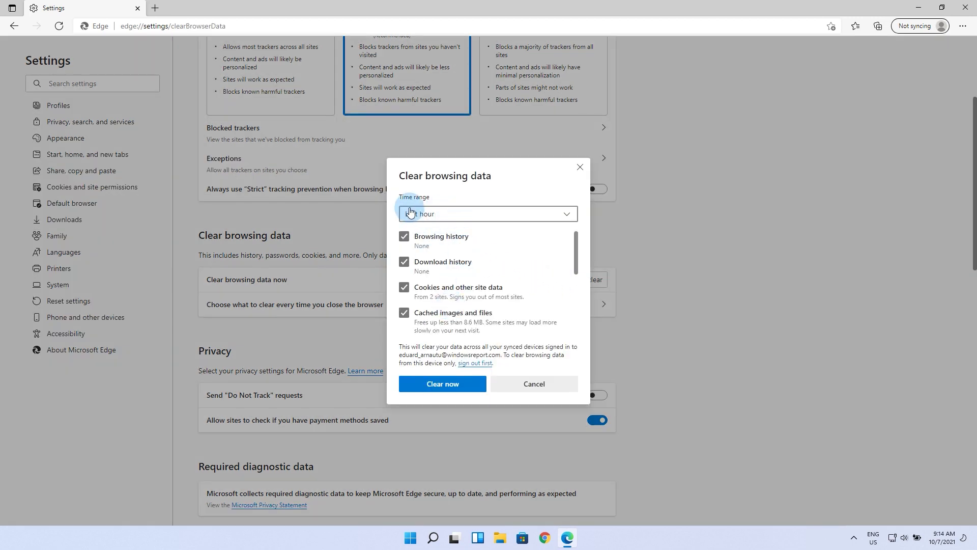
{"action": "left_click", "coordinate": [539, 214]}
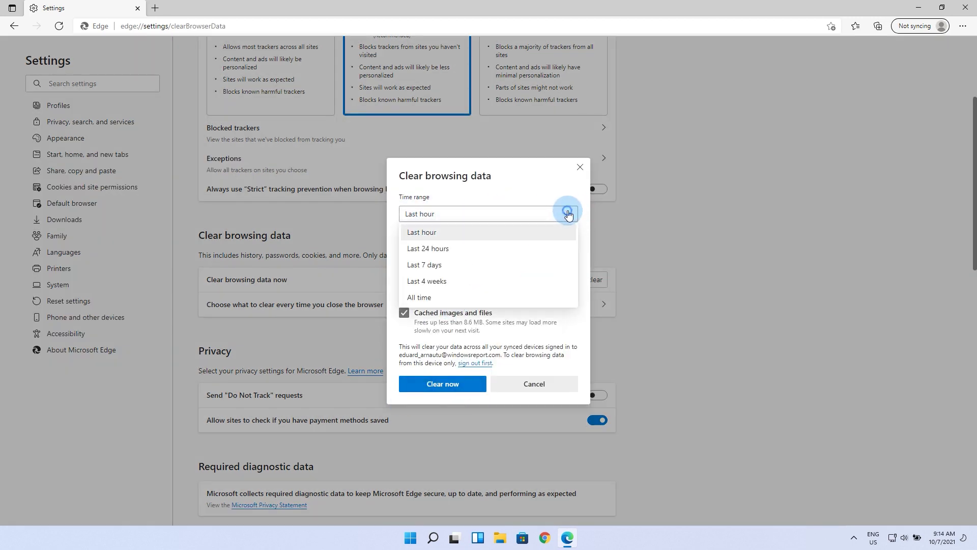
{"action": "left_click", "coordinate": [582, 232]}
{"action": "left_click", "coordinate": [447, 382]}
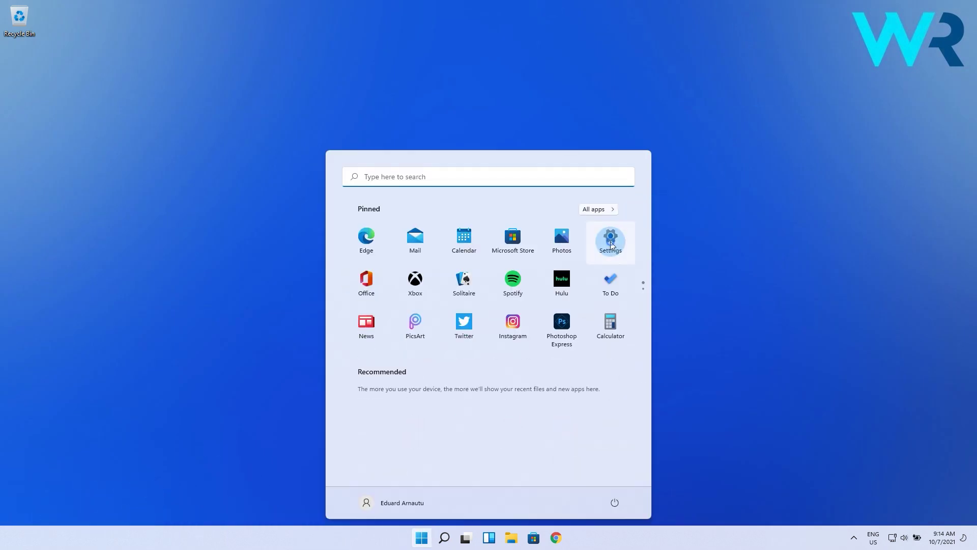
Run the Windows Store Apps troubleshooter from Troubleshoot's Other troubleshooters list.
{"action": "left_click", "coordinate": [610, 238]}
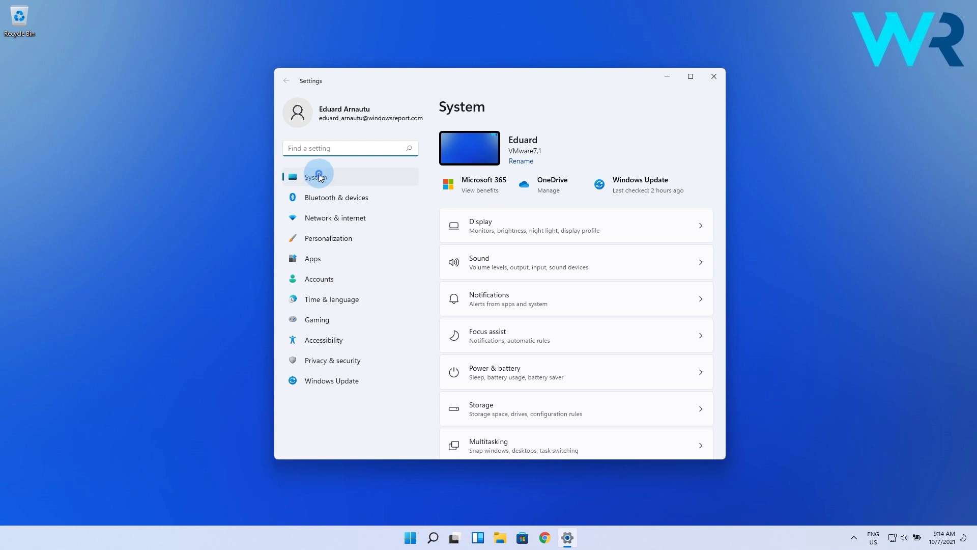
{"action": "scroll", "coordinate": [558, 266], "scroll_direction": "down", "scroll_amount": 3}
{"action": "scroll", "coordinate": [524, 283], "scroll_direction": "down", "scroll_amount": 2}
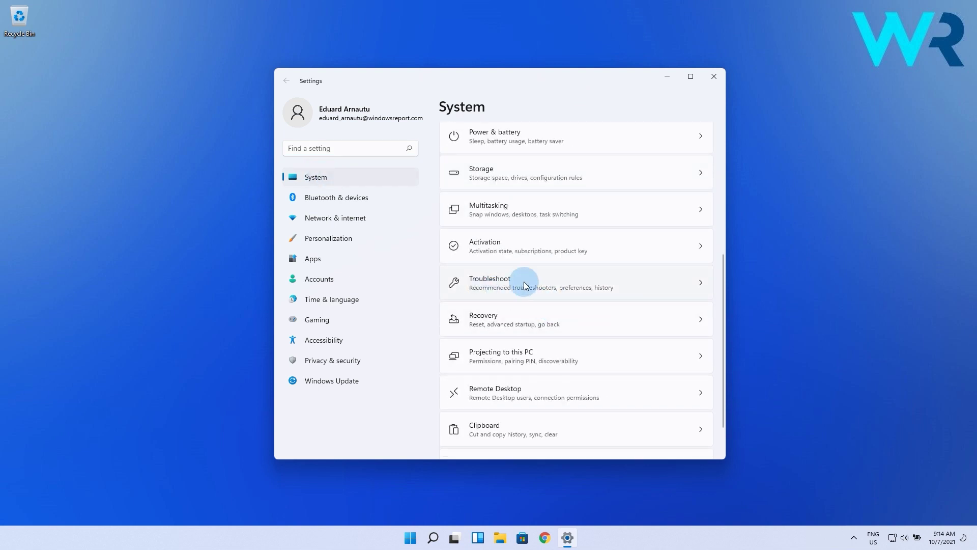
{"action": "left_click", "coordinate": [699, 282]}
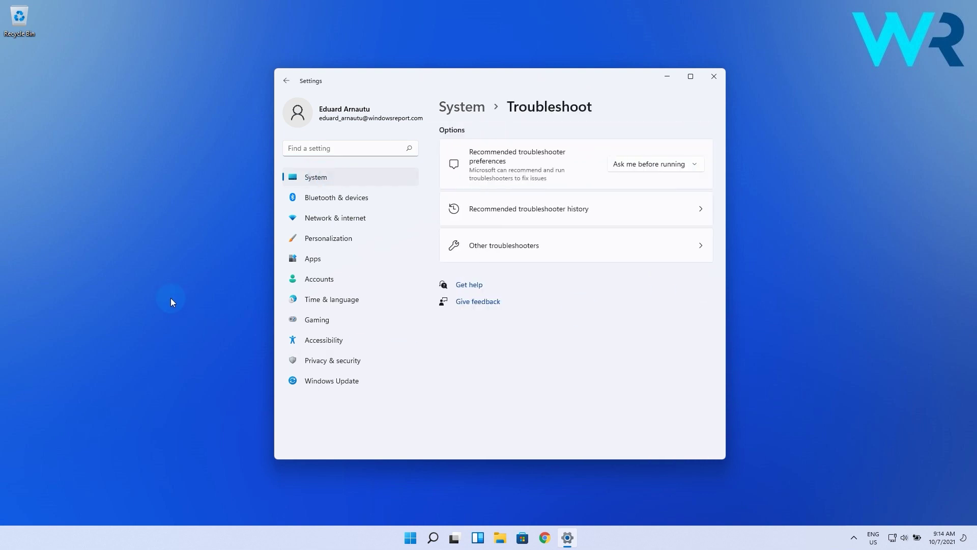
{"action": "left_click", "coordinate": [513, 245]}
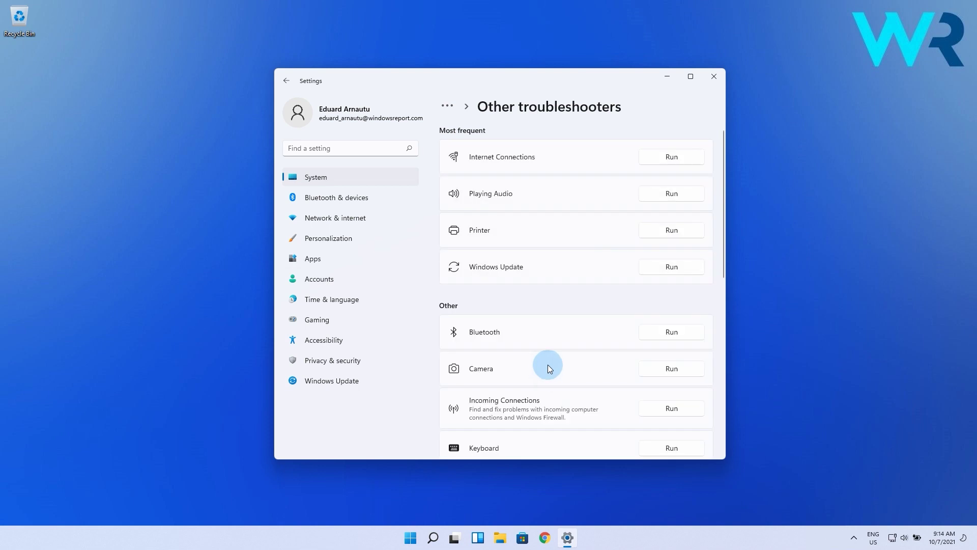
{"action": "scroll", "coordinate": [550, 315], "scroll_direction": "down", "scroll_amount": 3}
{"action": "scroll", "coordinate": [559, 277], "scroll_direction": "down", "scroll_amount": 3}
{"action": "scroll", "coordinate": [560, 277], "scroll_direction": "down", "scroll_amount": 3}
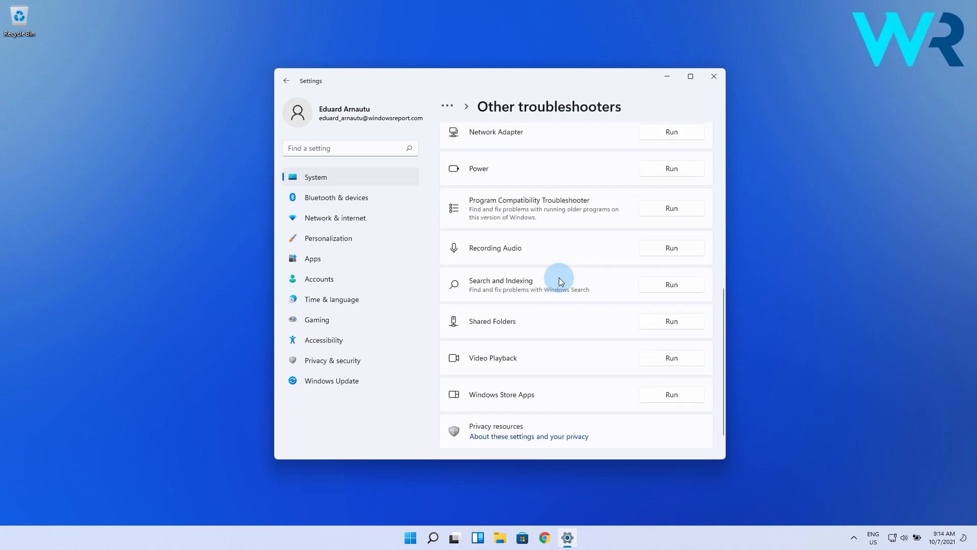
{"action": "left_click", "coordinate": [676, 398]}
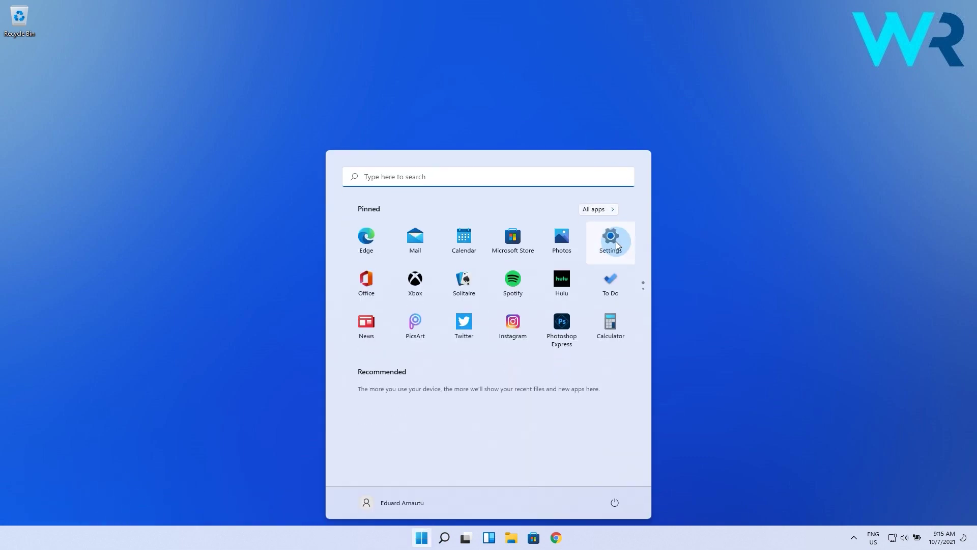
Show Microsoft Edge's options menu, including Modify, under Apps & features in Windows Settings.
{"action": "left_click", "coordinate": [610, 237]}
{"action": "left_click", "coordinate": [239, 207]}
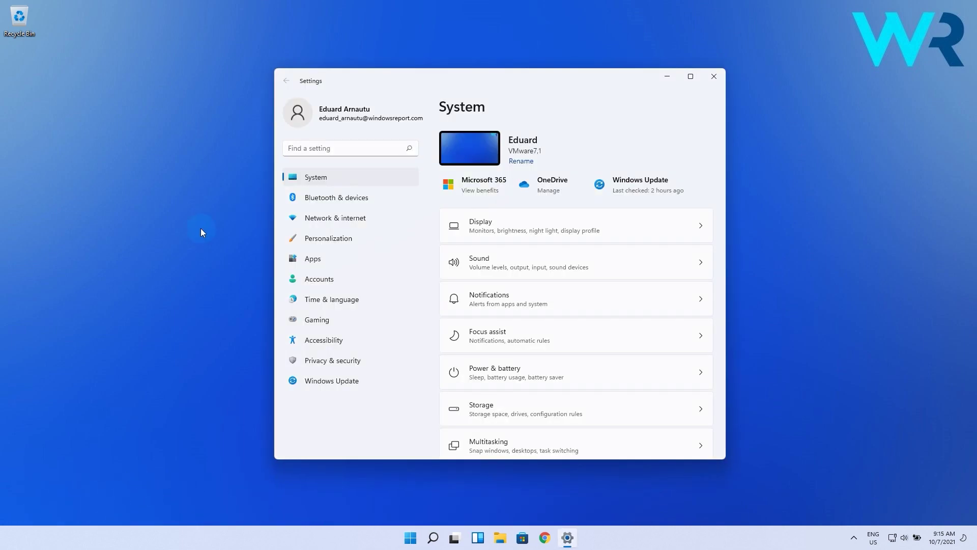
{"action": "left_click", "coordinate": [333, 262]}
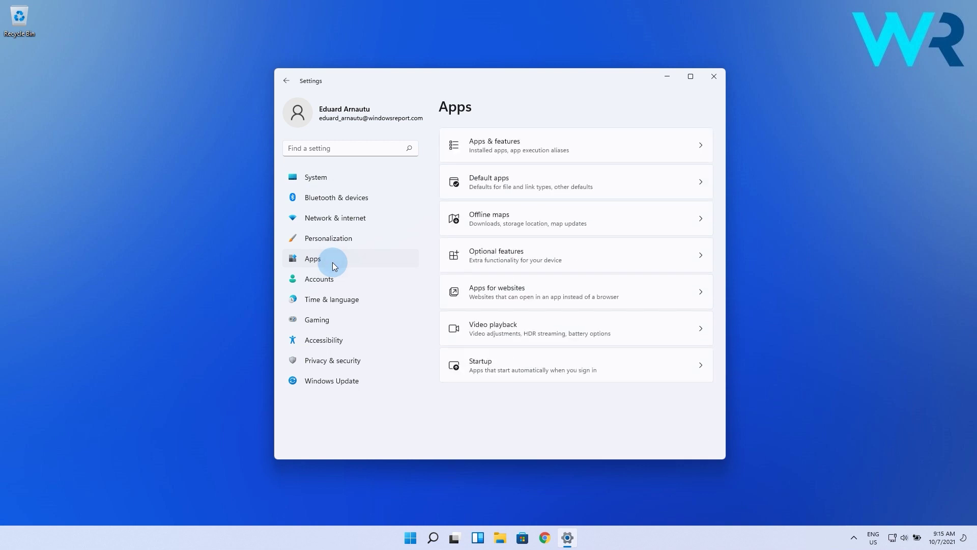
{"action": "left_click", "coordinate": [528, 145]}
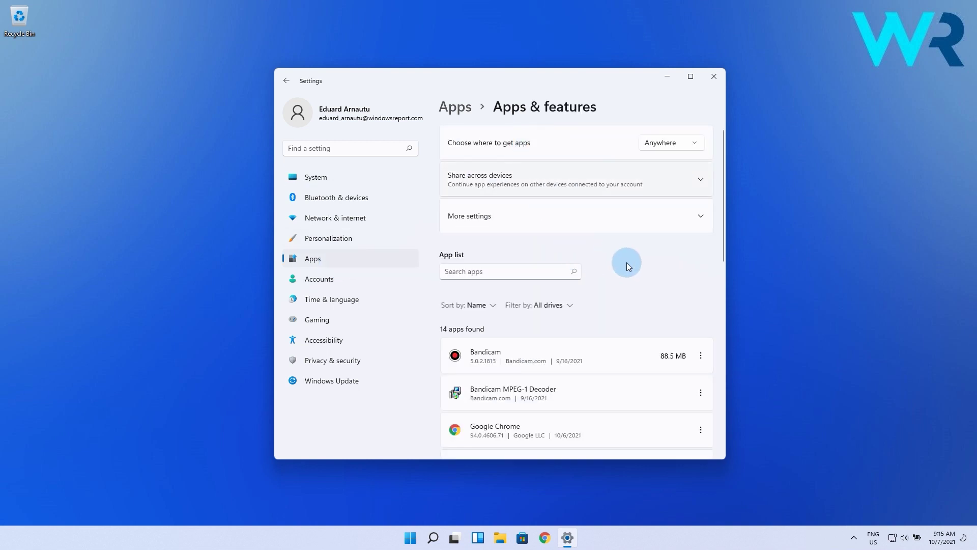
{"action": "scroll", "coordinate": [626, 283], "scroll_direction": "down", "scroll_amount": 5}
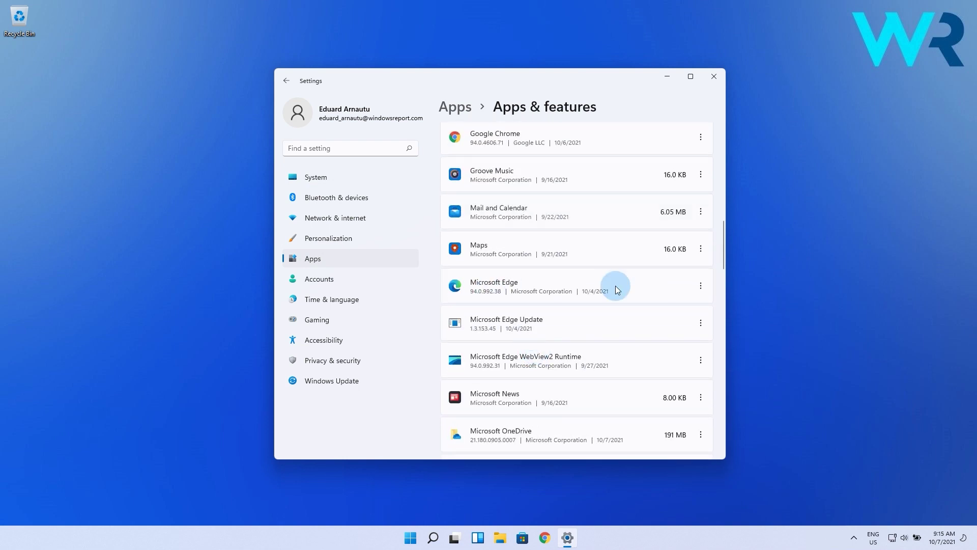
{"action": "left_click", "coordinate": [700, 286]}
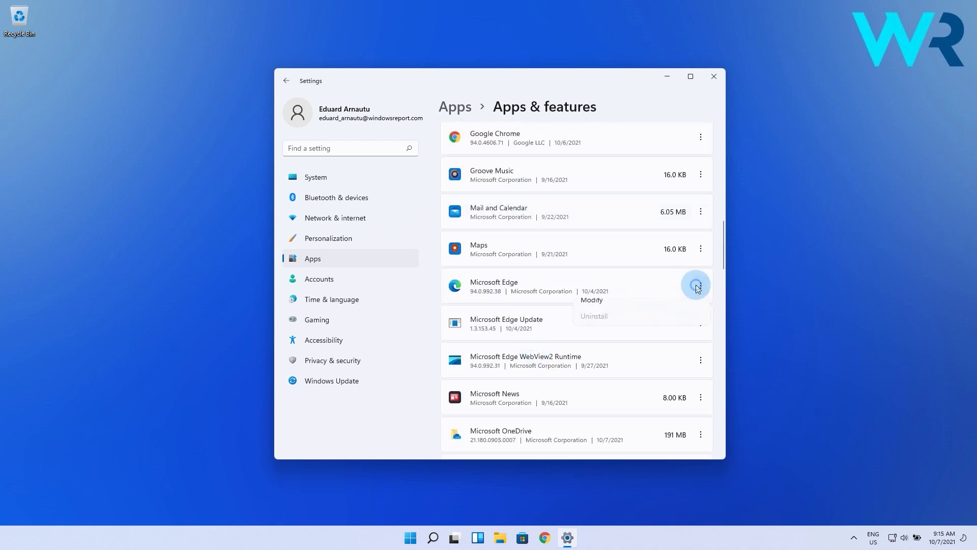
Choose Modify in Microsoft Edge's app options to bring up the Repair Microsoft Edge dialog.
{"action": "left_click", "coordinate": [601, 311]}
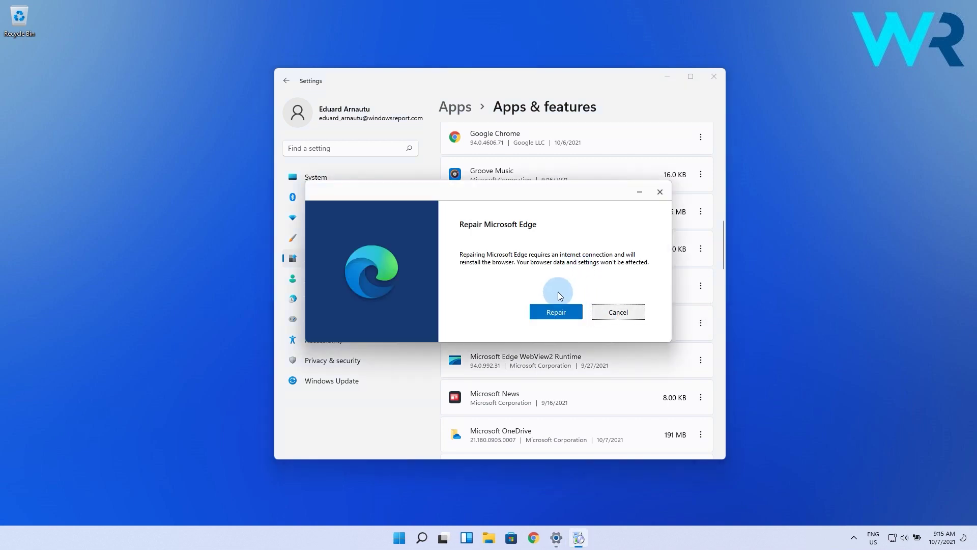